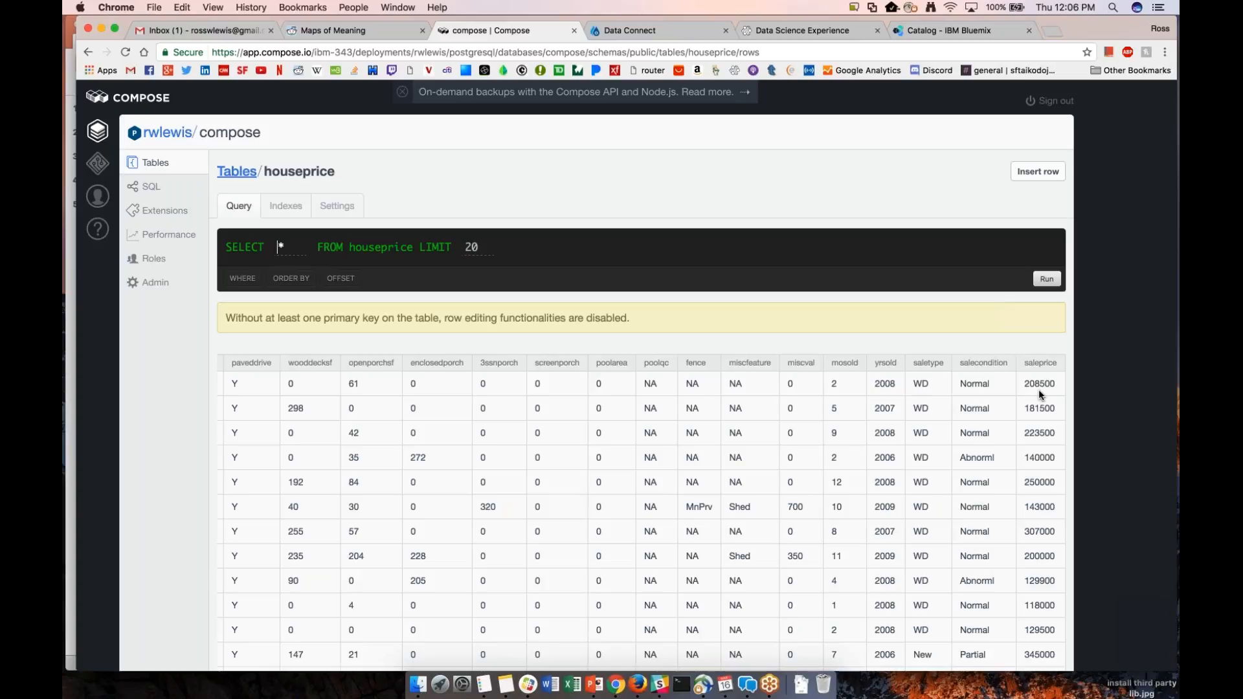
Examine the houseprice table's columns across its full width and the platform overview slide in PowerPoint.
{"action": "scroll", "coordinate": [863, 405], "scroll_direction": "left", "scroll_amount": 3}
{"action": "scroll", "coordinate": [863, 405], "scroll_direction": "left", "scroll_amount": 5}
{"action": "scroll", "coordinate": [863, 406], "scroll_direction": "left", "scroll_amount": 4}
{"action": "scroll", "coordinate": [862, 405], "scroll_direction": "left", "scroll_amount": 5}
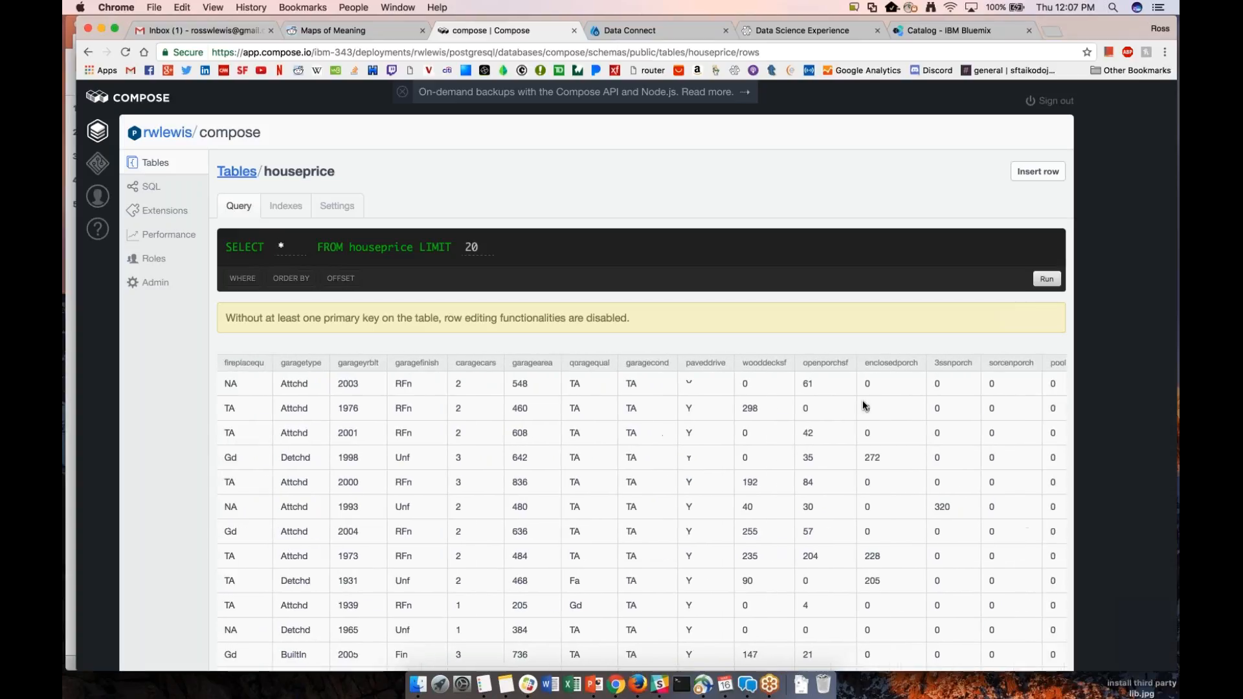
{"action": "scroll", "coordinate": [863, 406], "scroll_direction": "left", "scroll_amount": 3}
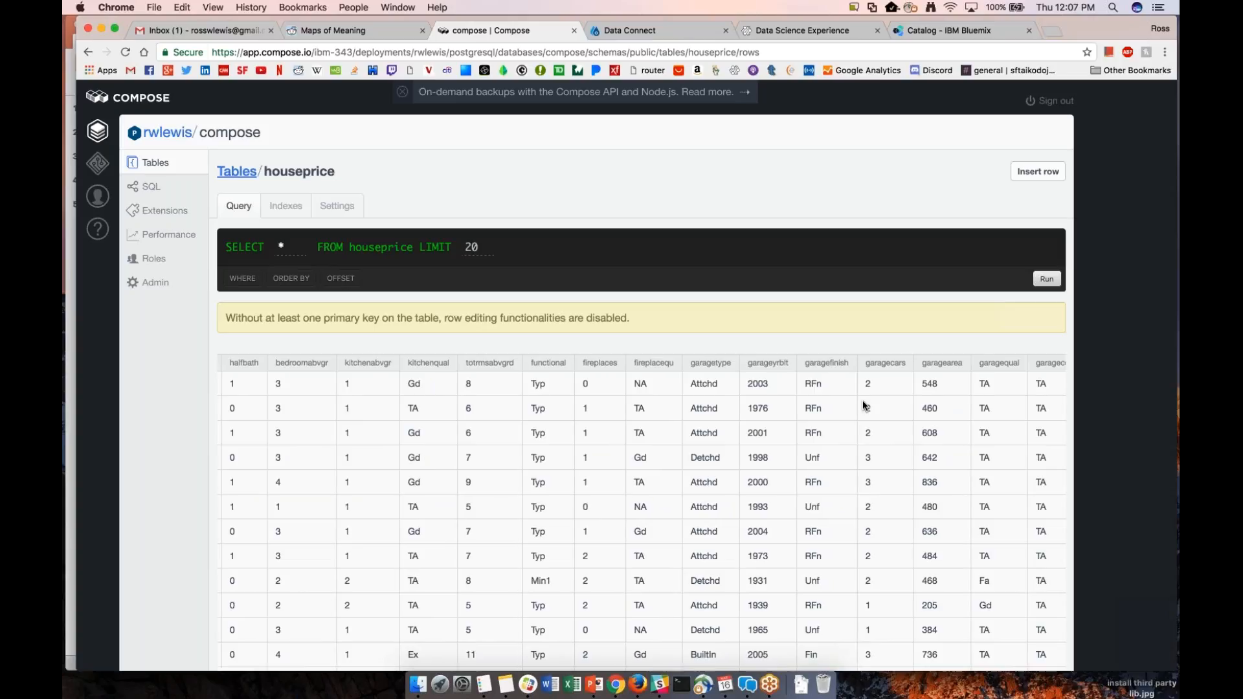
{"action": "scroll", "coordinate": [863, 406], "scroll_direction": "right", "scroll_amount": 10}
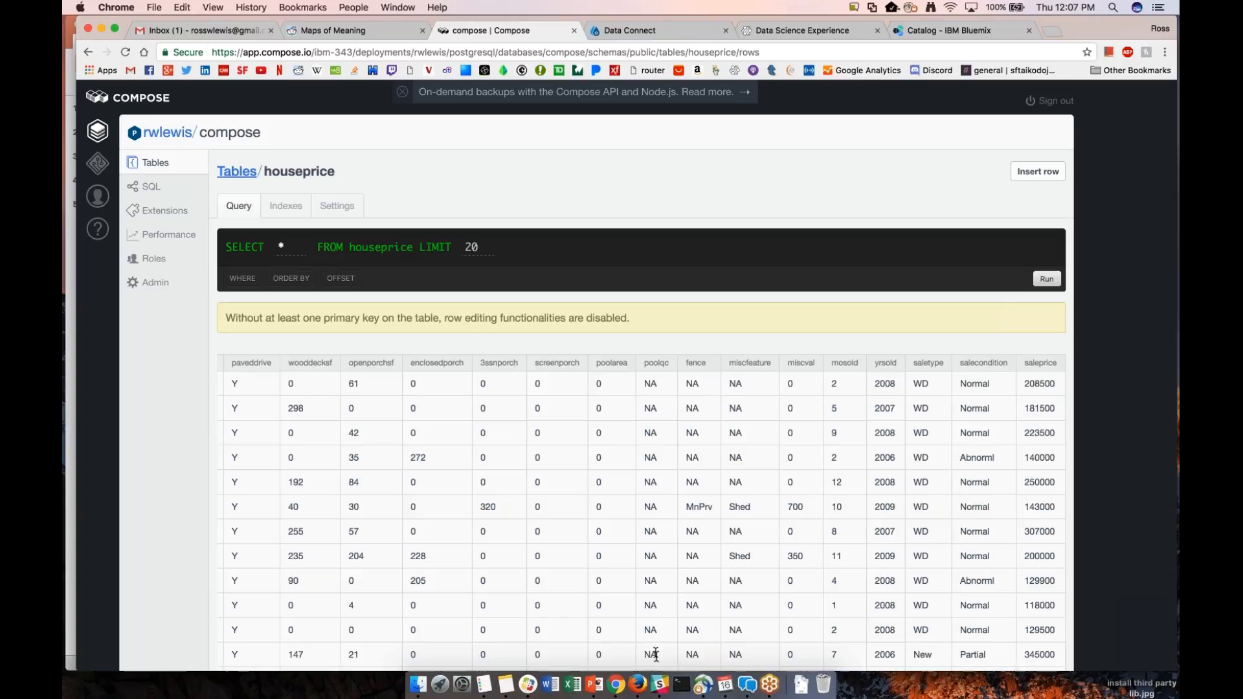
{"action": "left_click", "coordinate": [594, 684]}
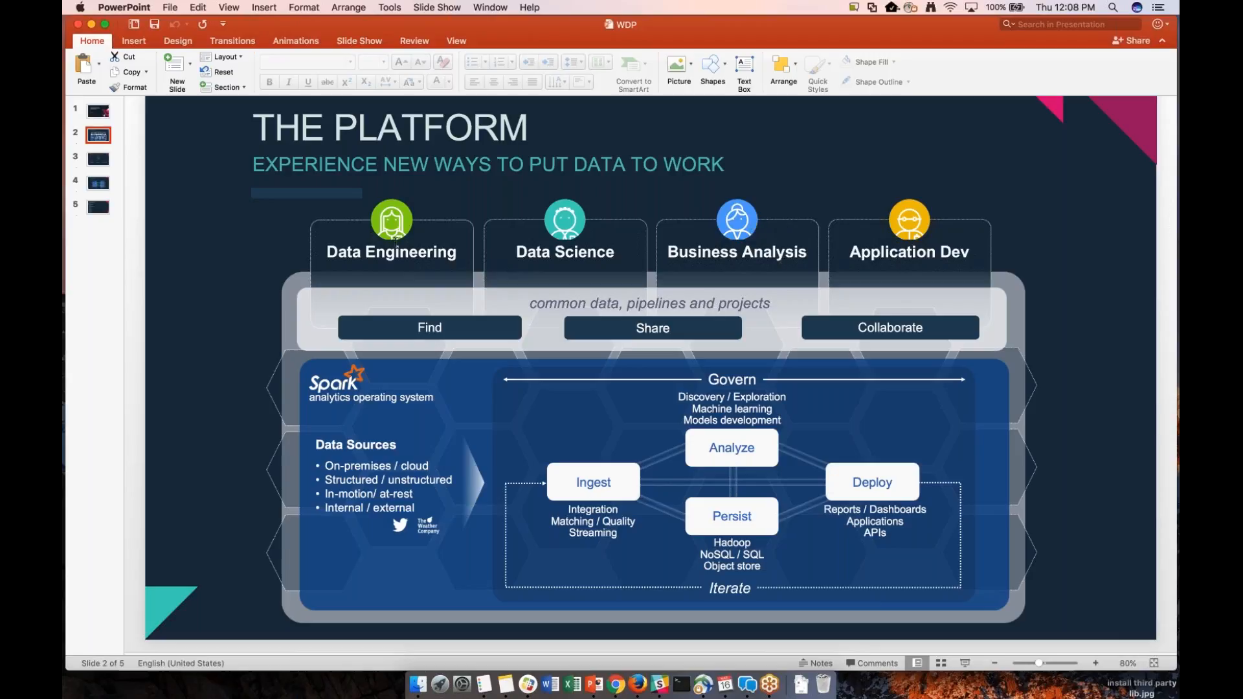
{"action": "key", "text": "super+Tab"}
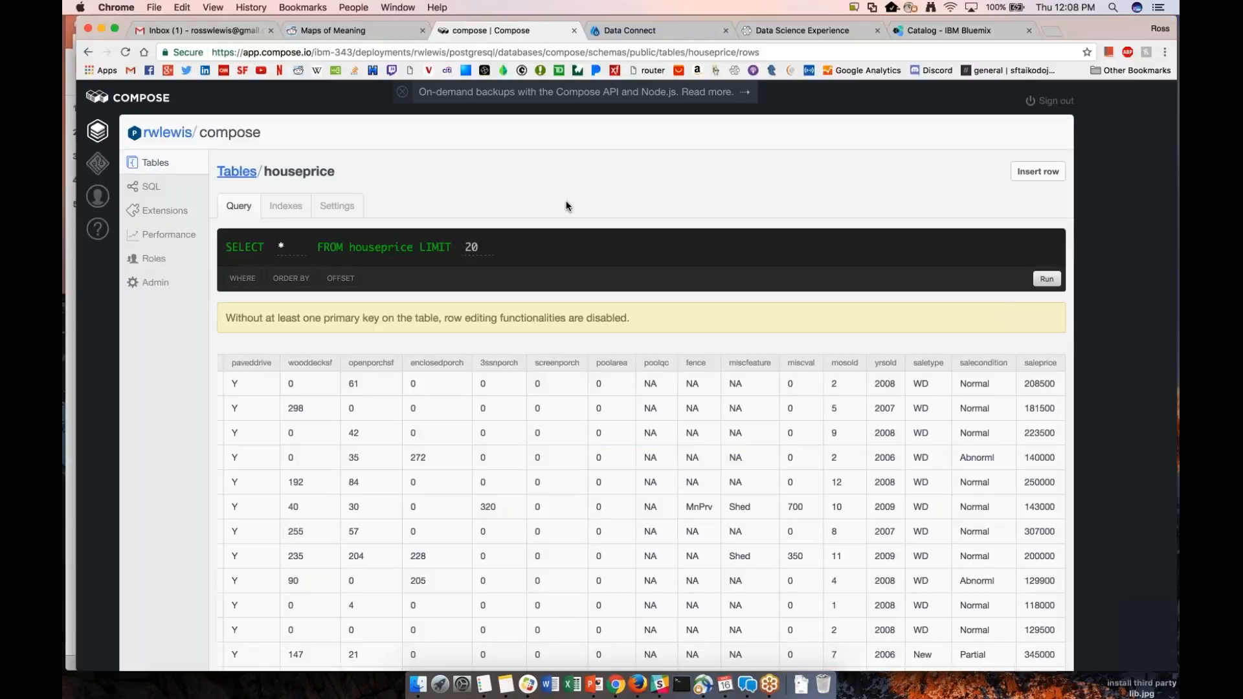
Go to Data Connect and view its saved connections and the source types available for a new connection.
{"action": "left_click", "coordinate": [657, 33]}
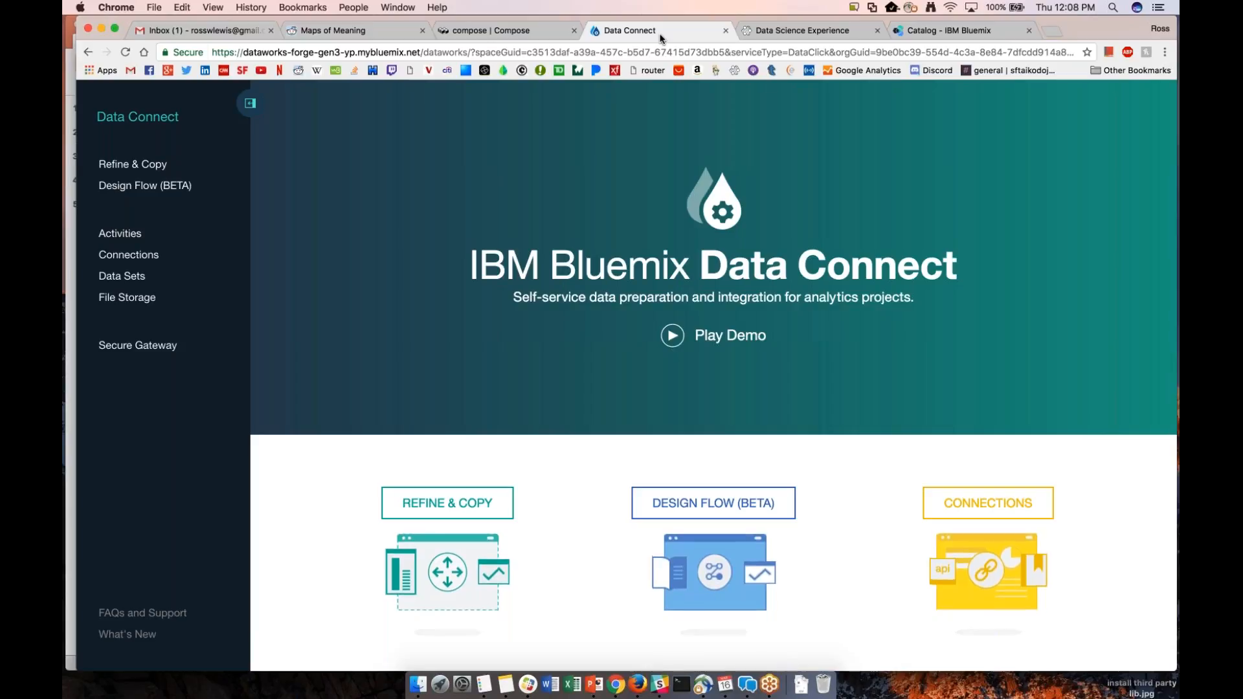
{"action": "left_click", "coordinate": [531, 30]}
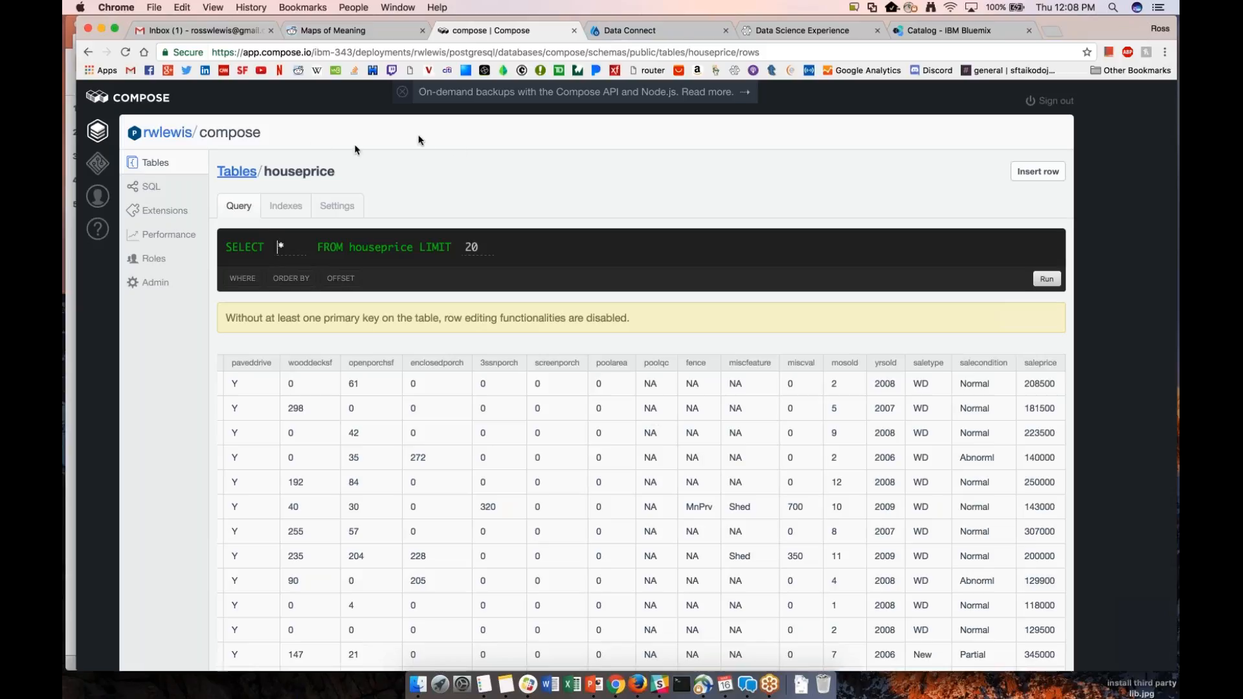
{"action": "left_click", "coordinate": [662, 37]}
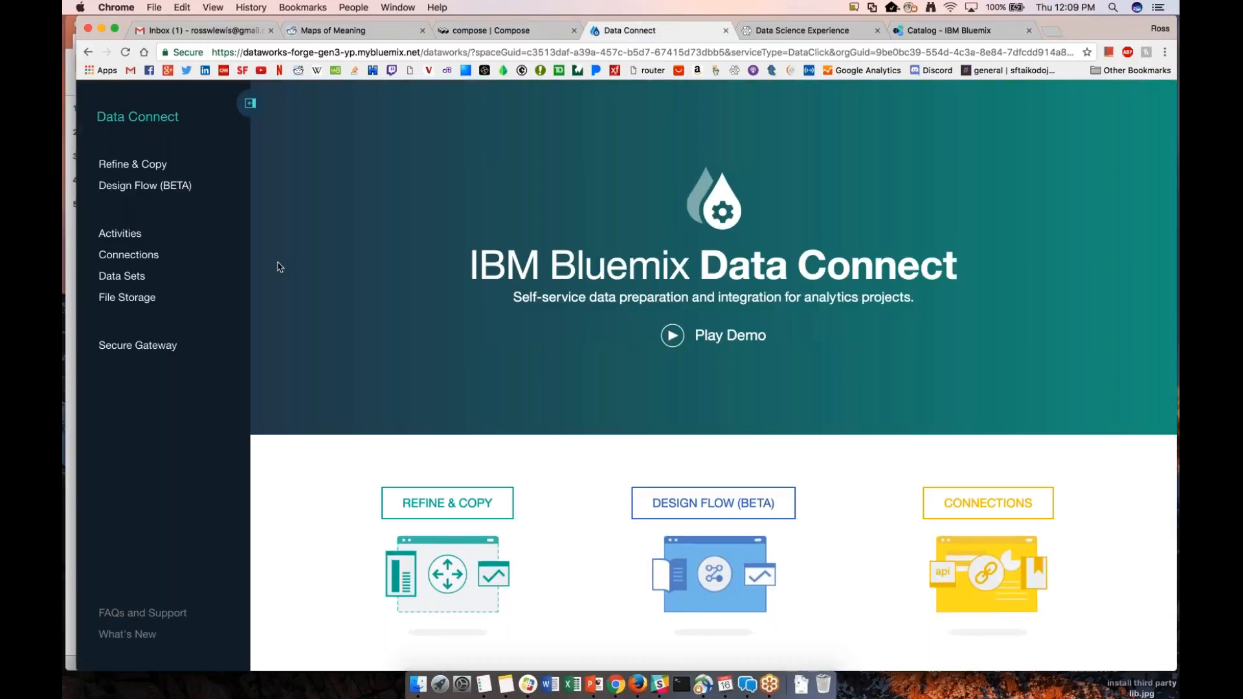
{"action": "left_click", "coordinate": [164, 257]}
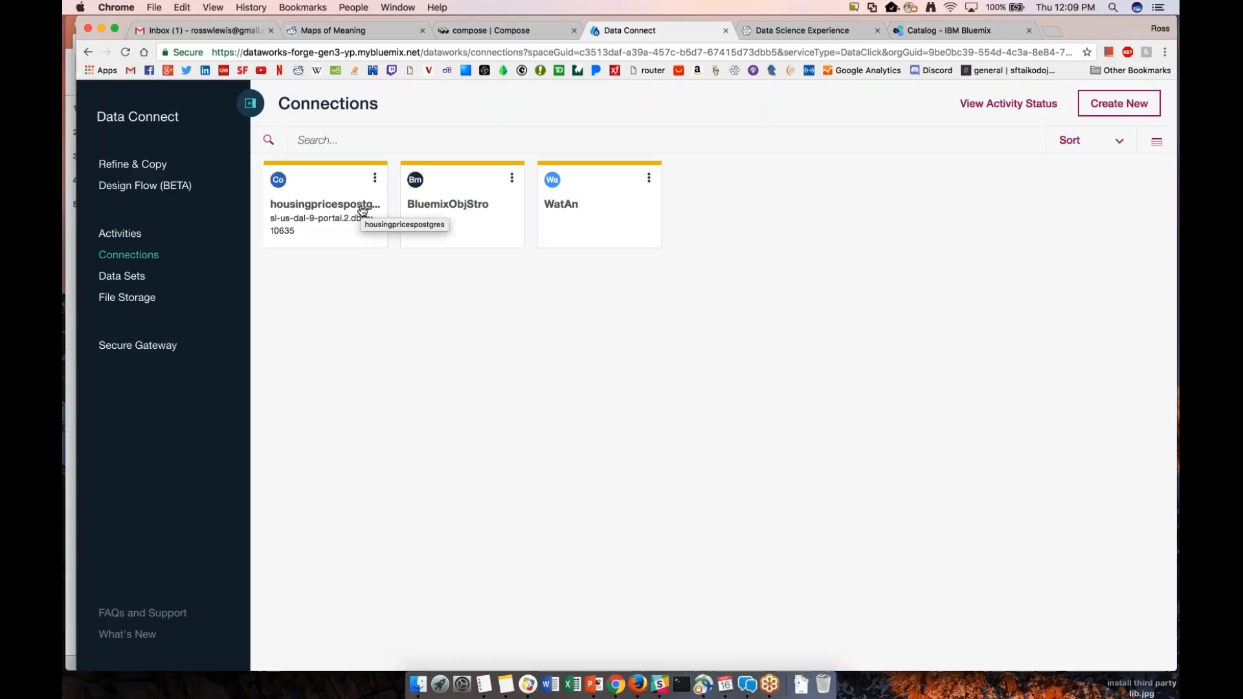
{"action": "left_click", "coordinate": [1115, 107]}
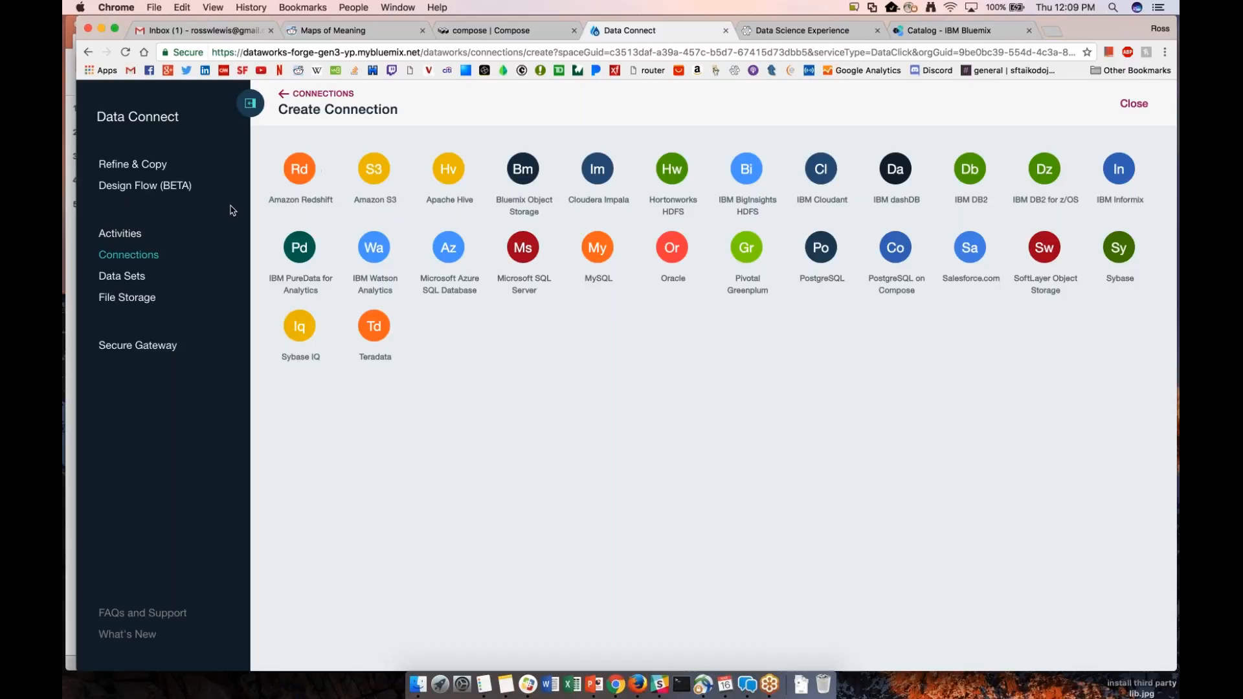
Start a Refine & Copy activity and select the entire houseprice table from the public schema of the housingpricespostgres connection.
{"action": "left_click", "coordinate": [161, 167]}
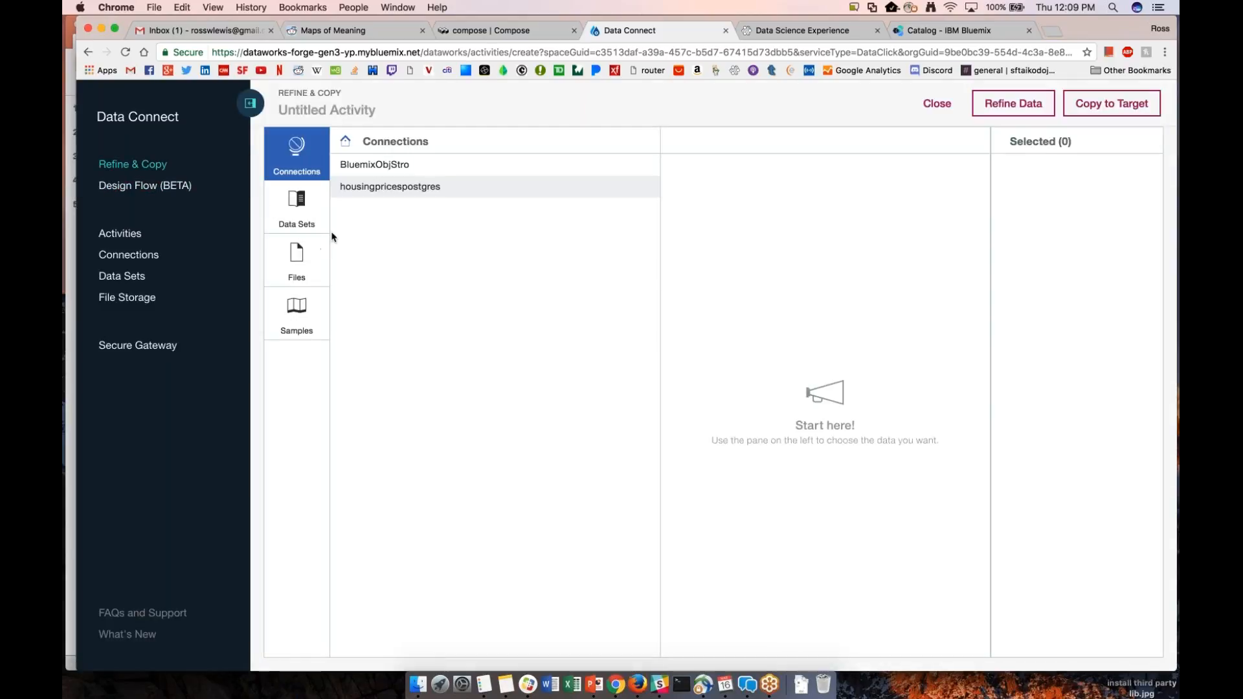
{"action": "left_click", "coordinate": [393, 195]}
{"action": "left_click", "coordinate": [396, 202]}
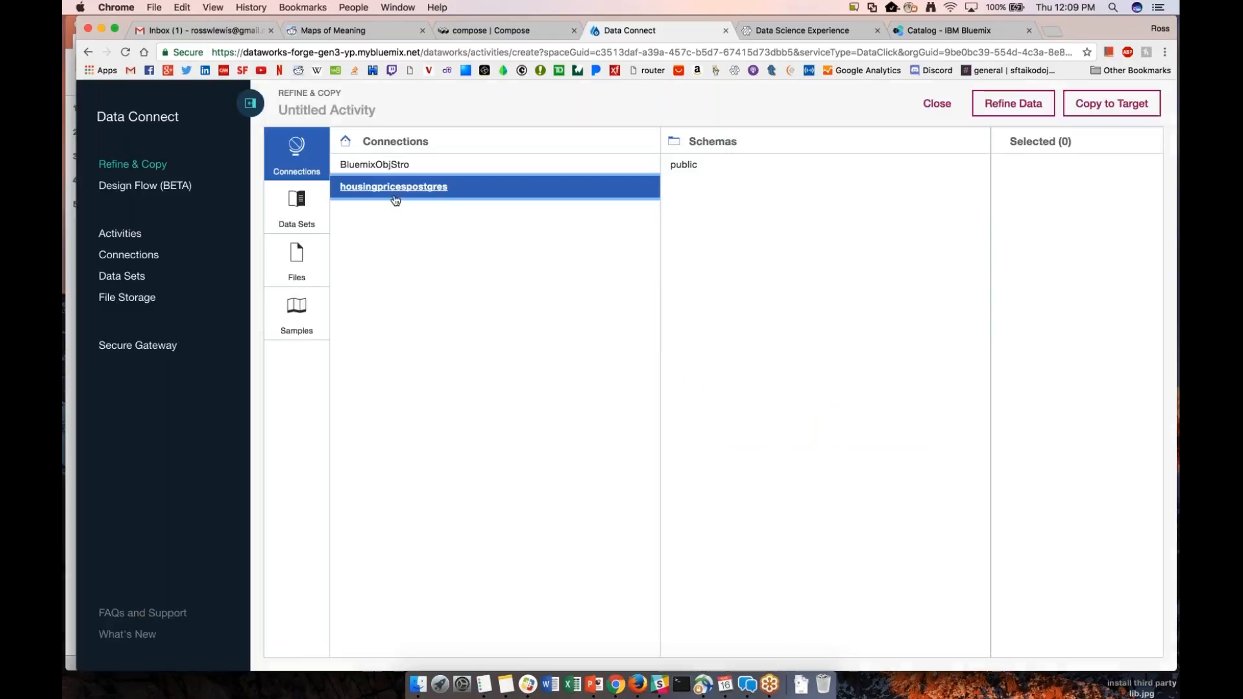
{"action": "left_click", "coordinate": [691, 172]}
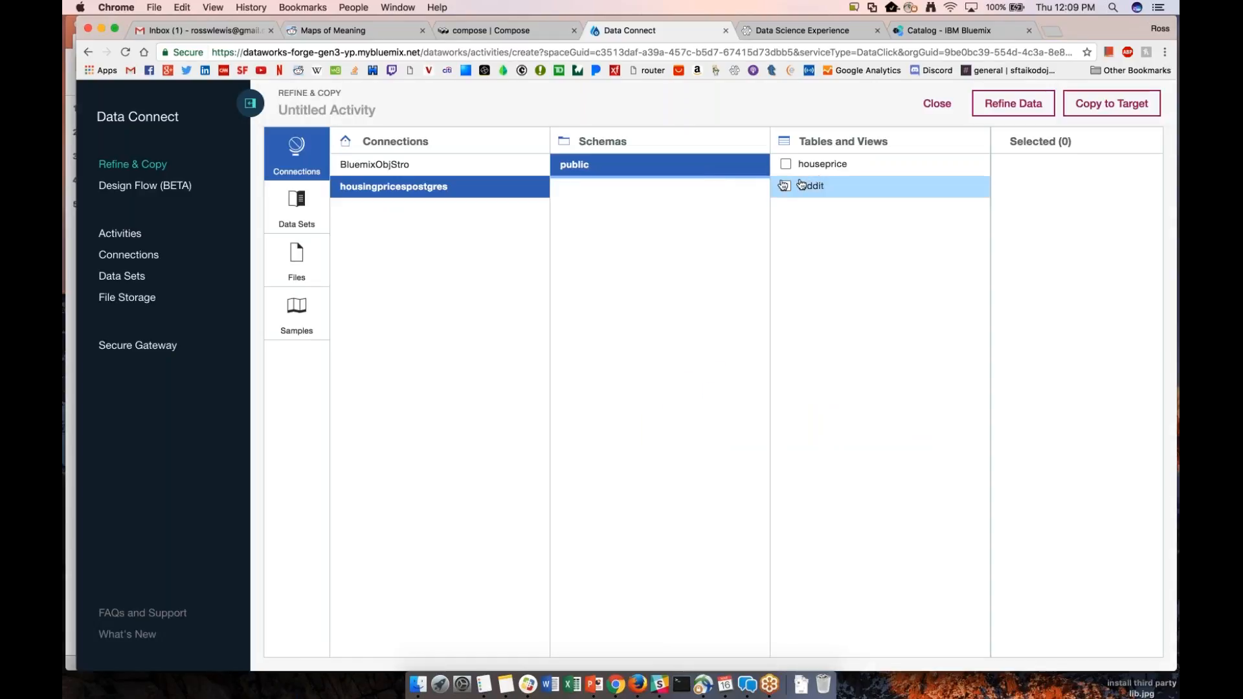
{"action": "left_click", "coordinate": [817, 168]}
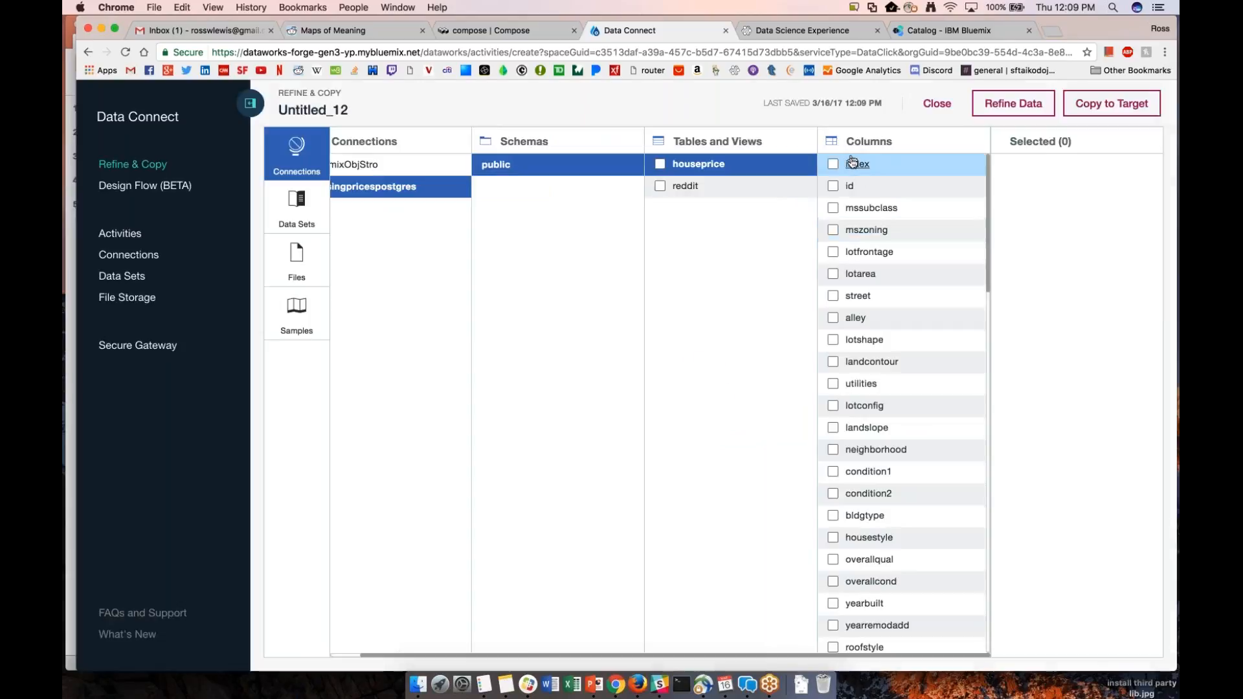
{"action": "left_click", "coordinate": [660, 166]}
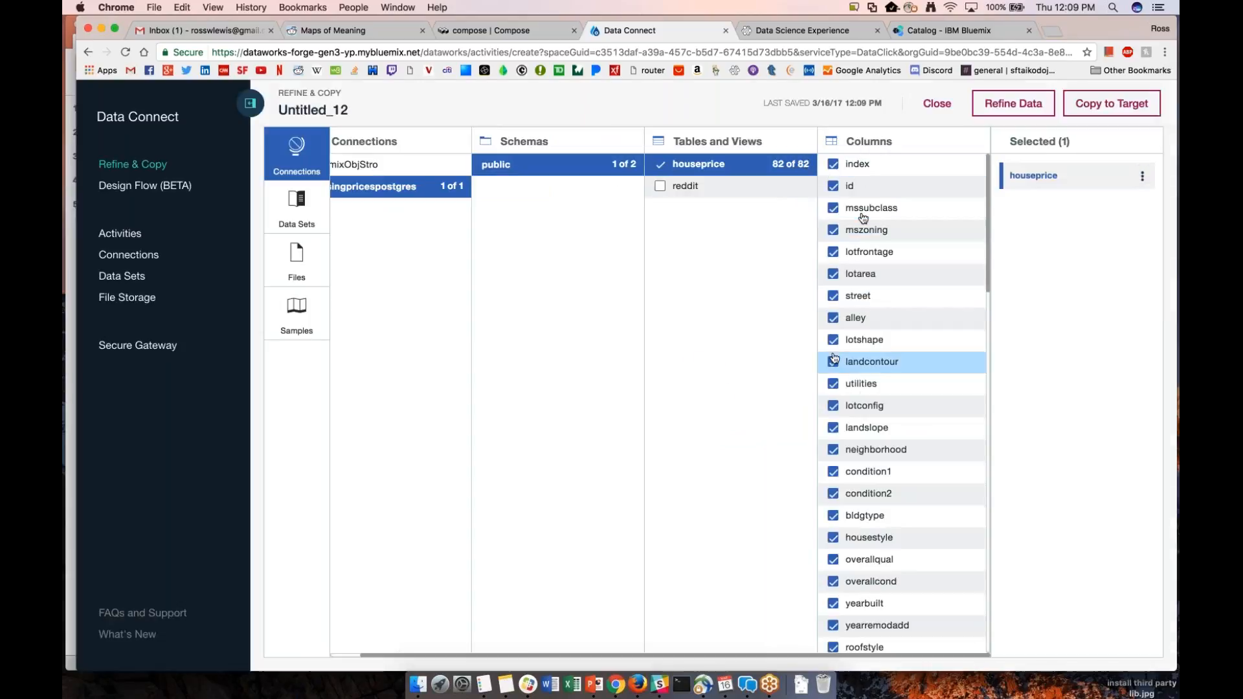
Choose the WatAn connection as the copy target for the selected houseprice table.
{"action": "scroll", "coordinate": [853, 446], "scroll_direction": "down", "scroll_amount": 5}
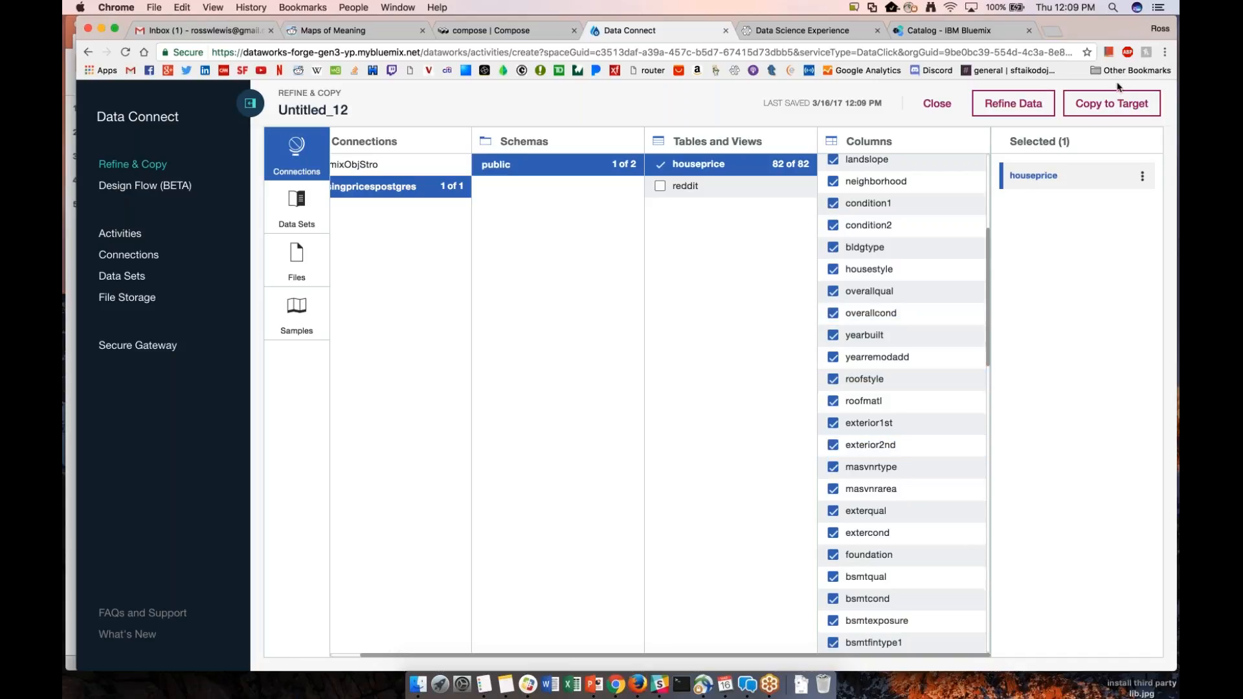
{"action": "left_click", "coordinate": [1097, 110]}
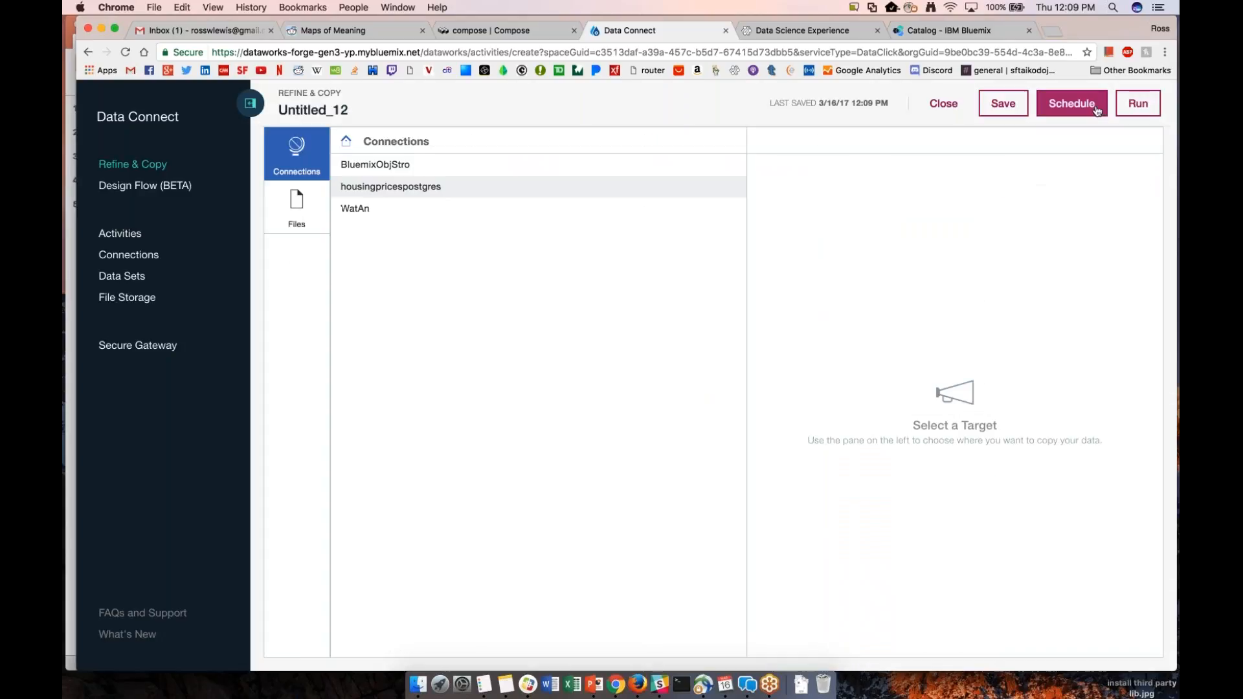
{"action": "left_click", "coordinate": [364, 210]}
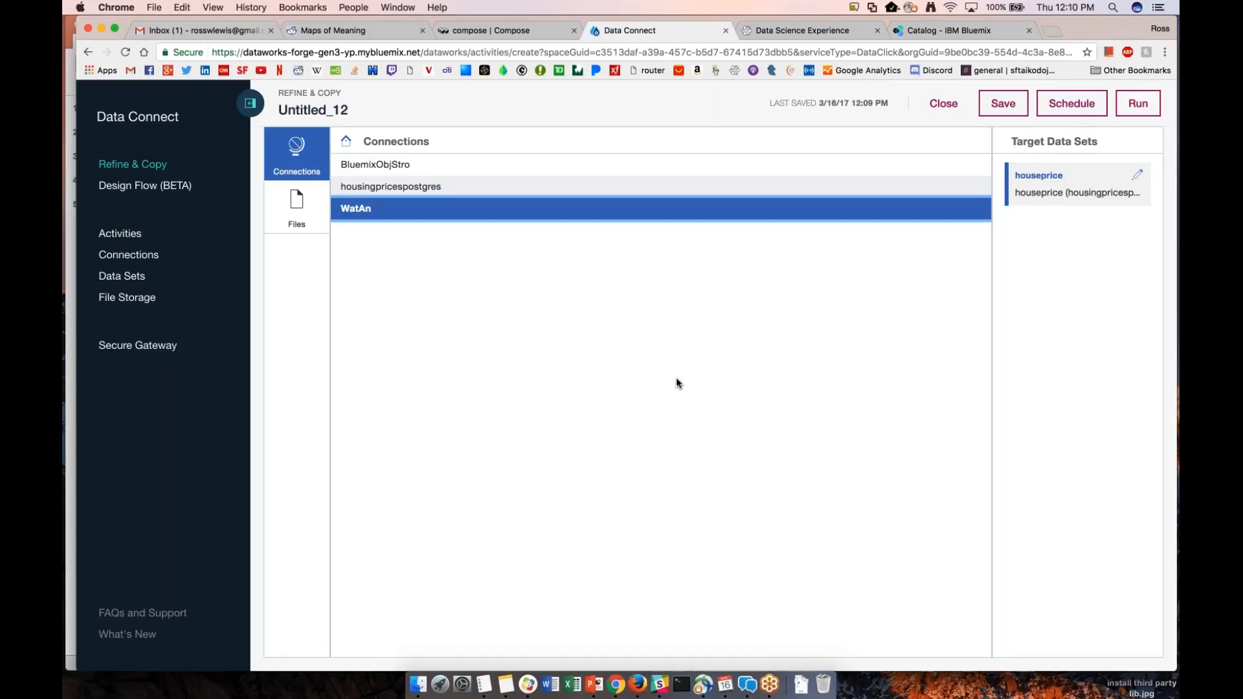
Switch to the IBM Watson Analytics data page in Firefox.
{"action": "key", "text": "super+Tab"}
{"action": "key", "text": "super+Tab"}
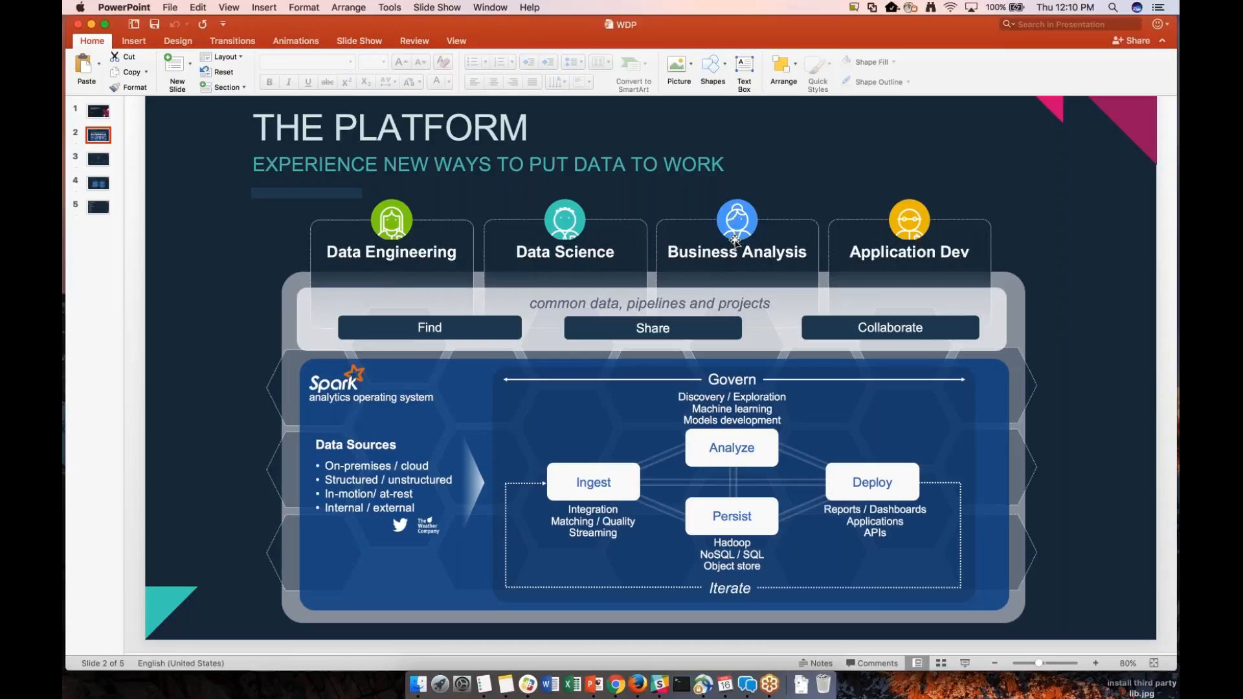
{"action": "key", "text": "super+Tab"}
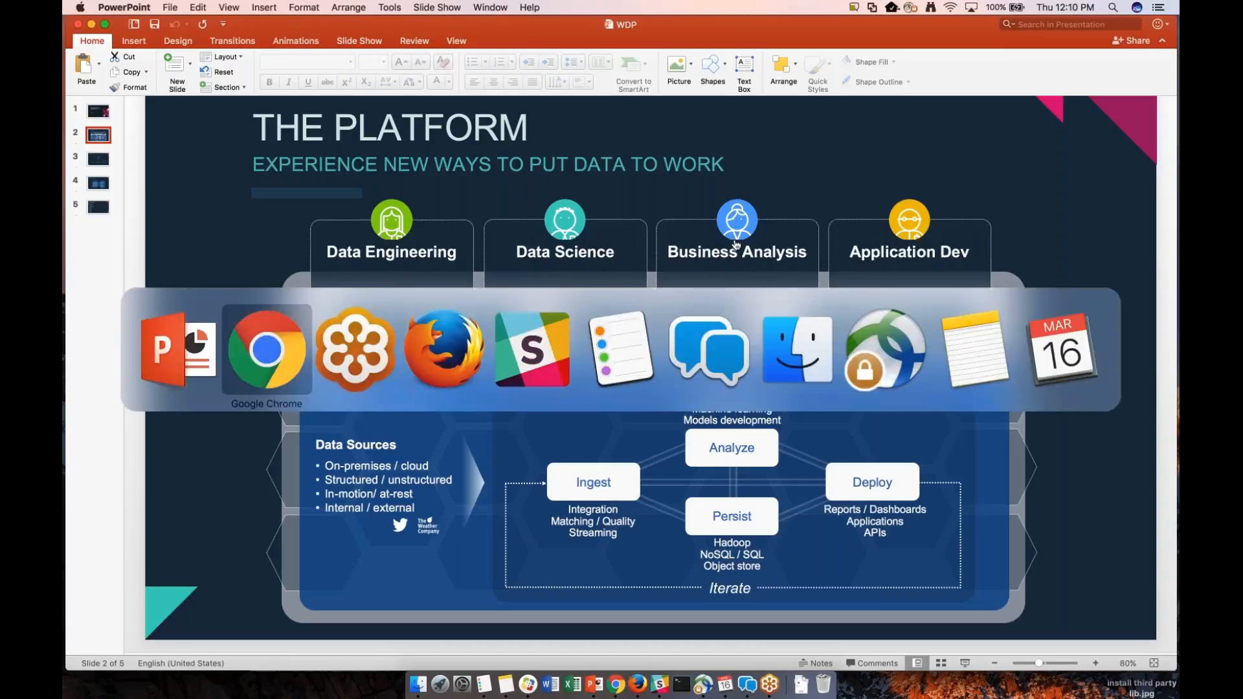
{"action": "key", "text": "super+Tab"}
{"action": "key", "text": "super+Tab"}
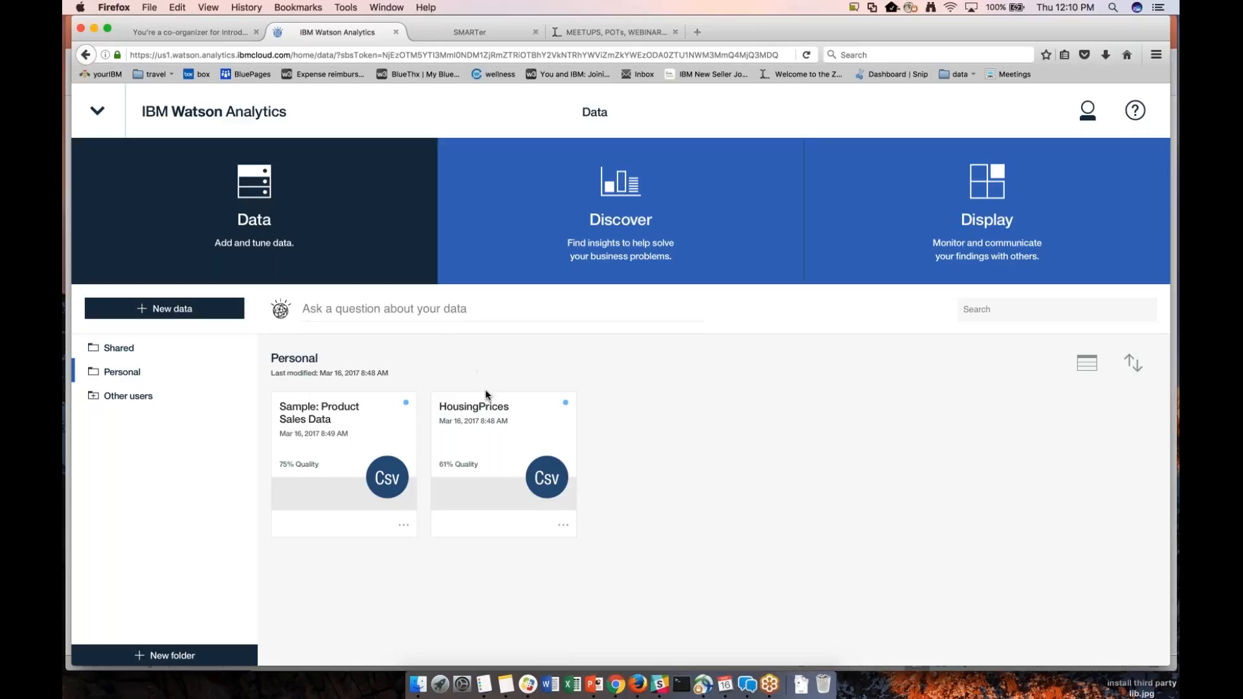
View the import sources and existing connections offered for adding new data, without adding any.
{"action": "left_click", "coordinate": [194, 309]}
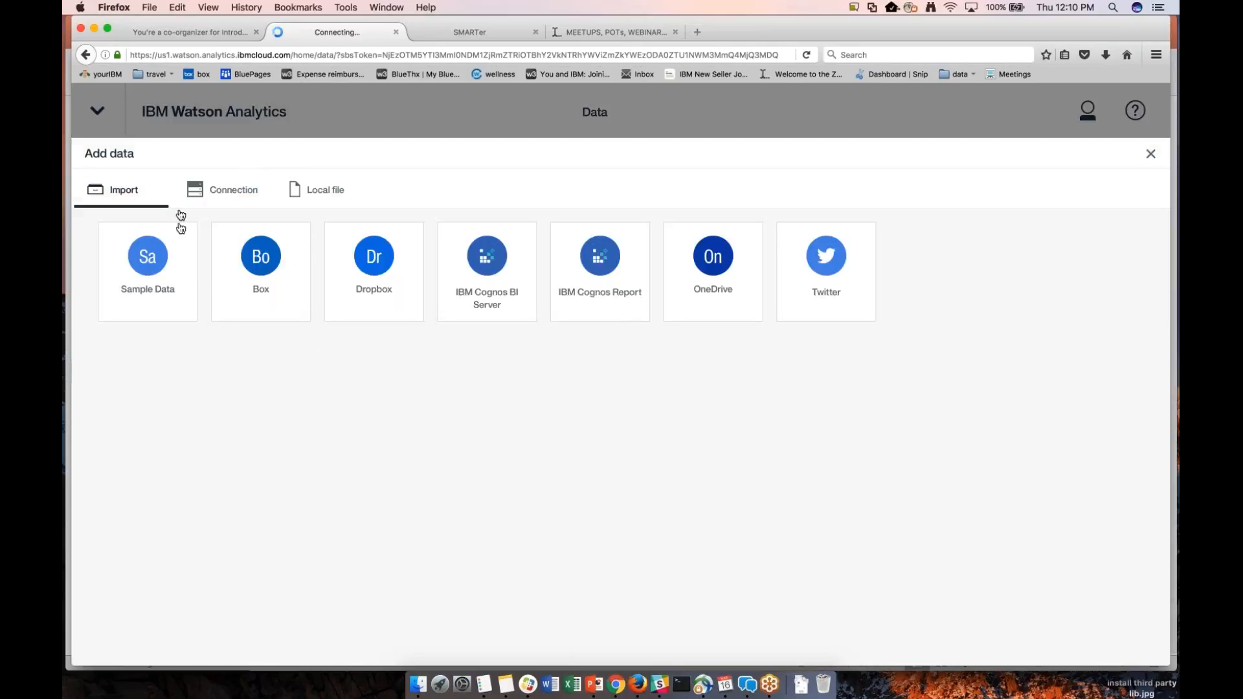
{"action": "left_click", "coordinate": [203, 193]}
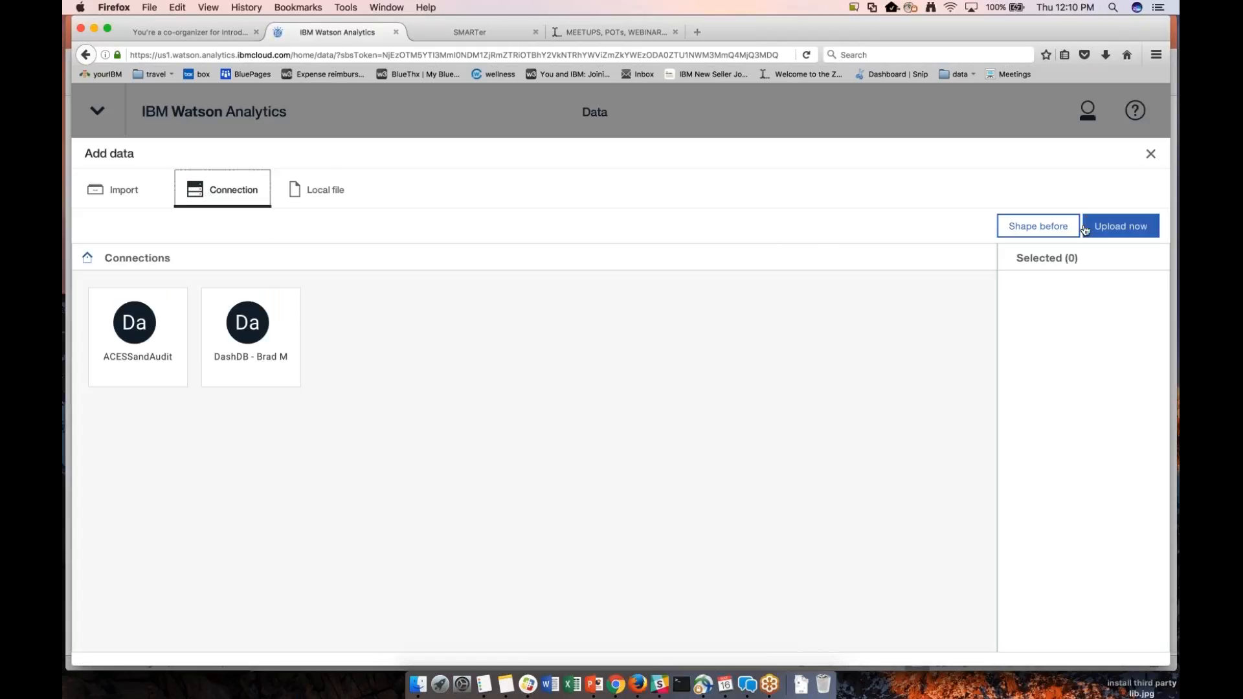
{"action": "left_click", "coordinate": [1150, 154]}
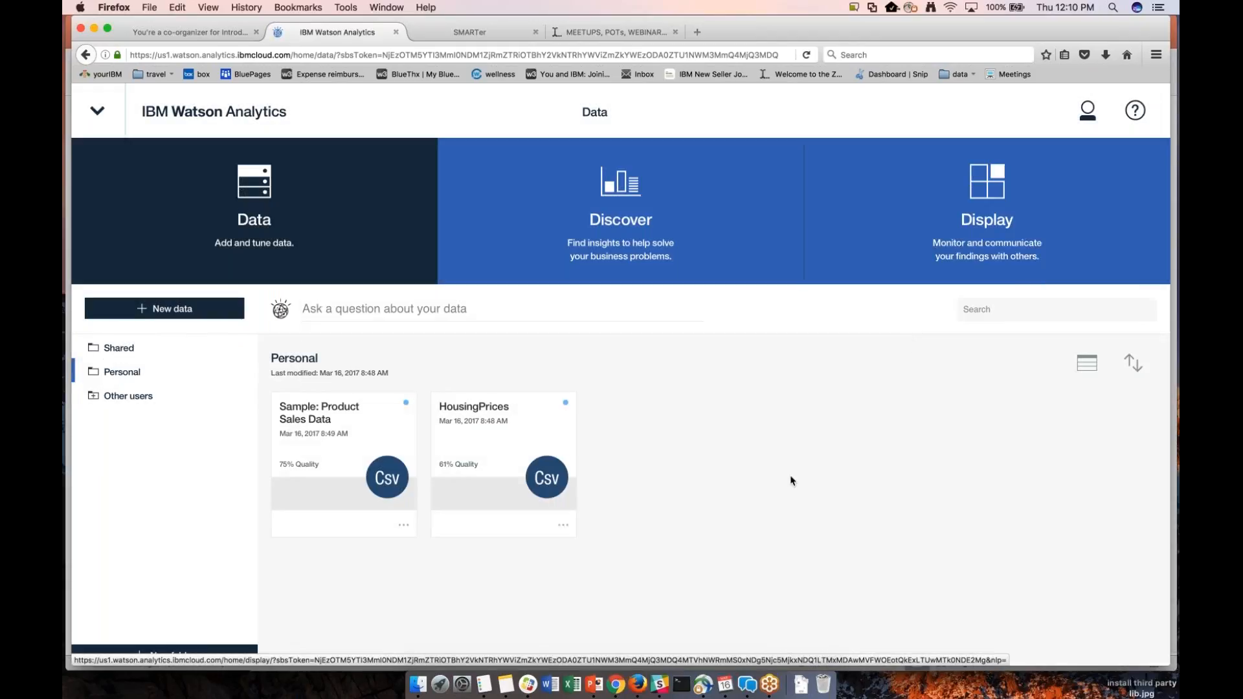
Open the HousingPrices data set, ask "what predicts saleprice?" and choose the "What drives SalePrice?" starting point.
{"action": "left_click", "coordinate": [533, 408]}
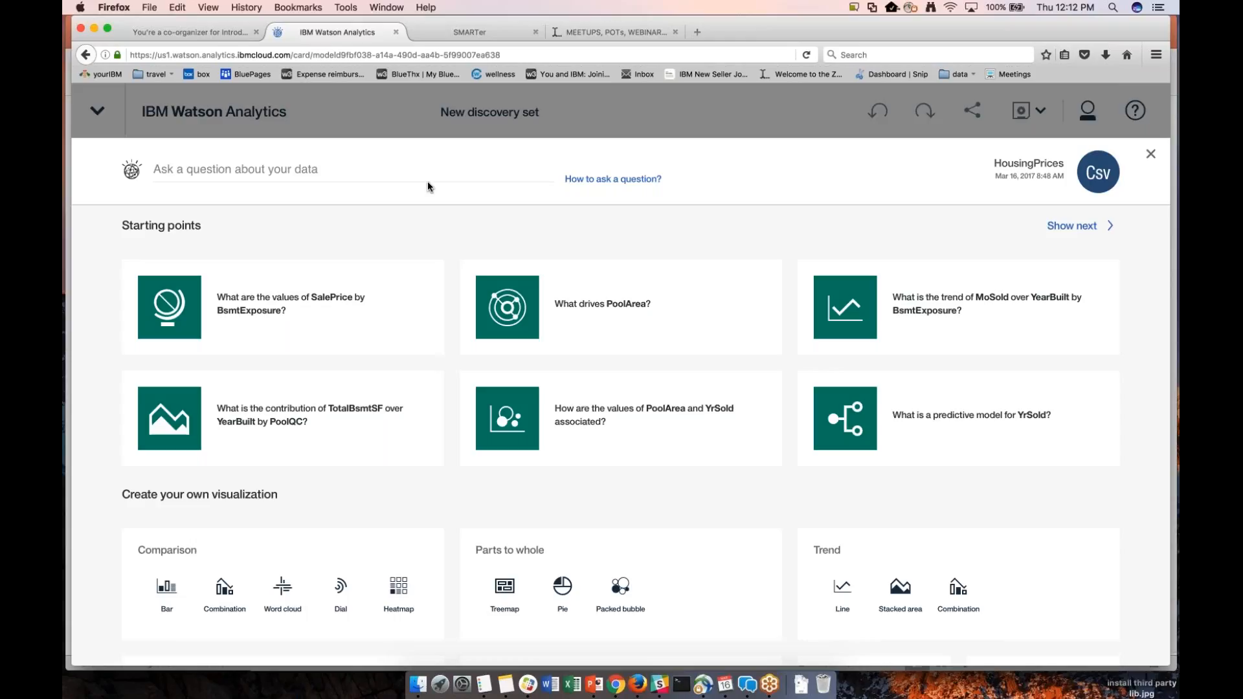
{"action": "left_click", "coordinate": [424, 174]}
{"action": "type", "text": "what predicts saleprice?"}
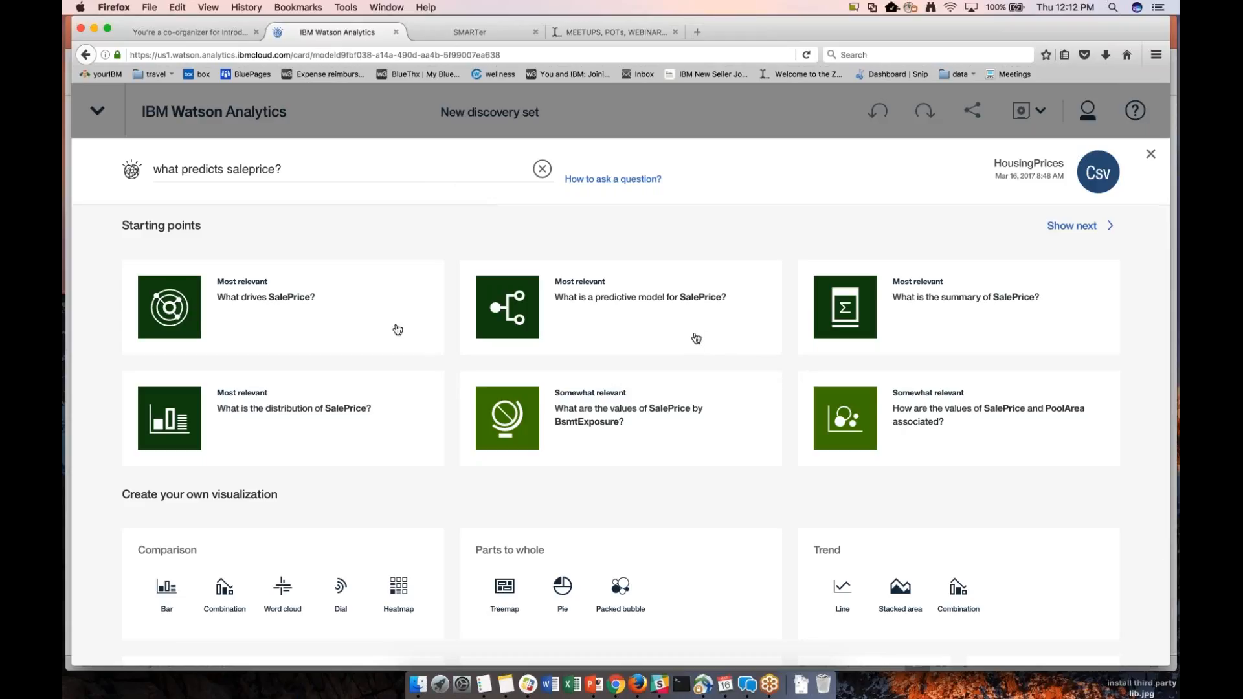
{"action": "left_click", "coordinate": [292, 322]}
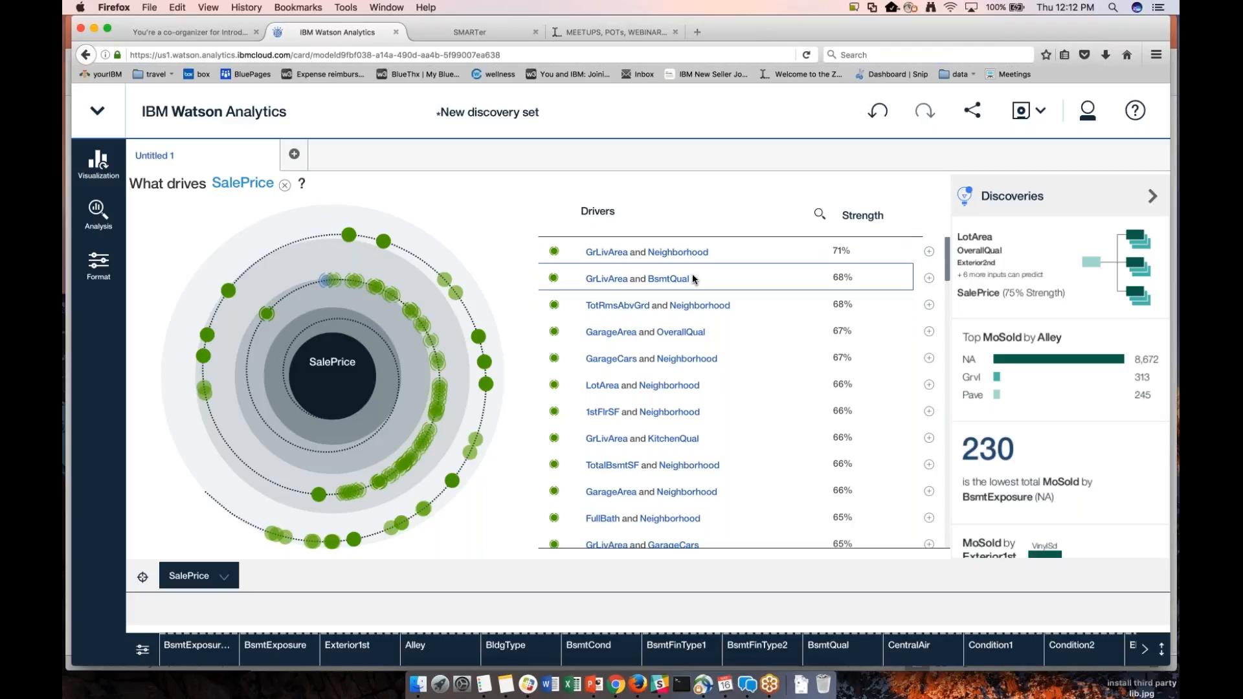
Change the SalePrice visualization to the recommended decision tree and display it in tree form.
{"action": "left_click", "coordinate": [101, 169]}
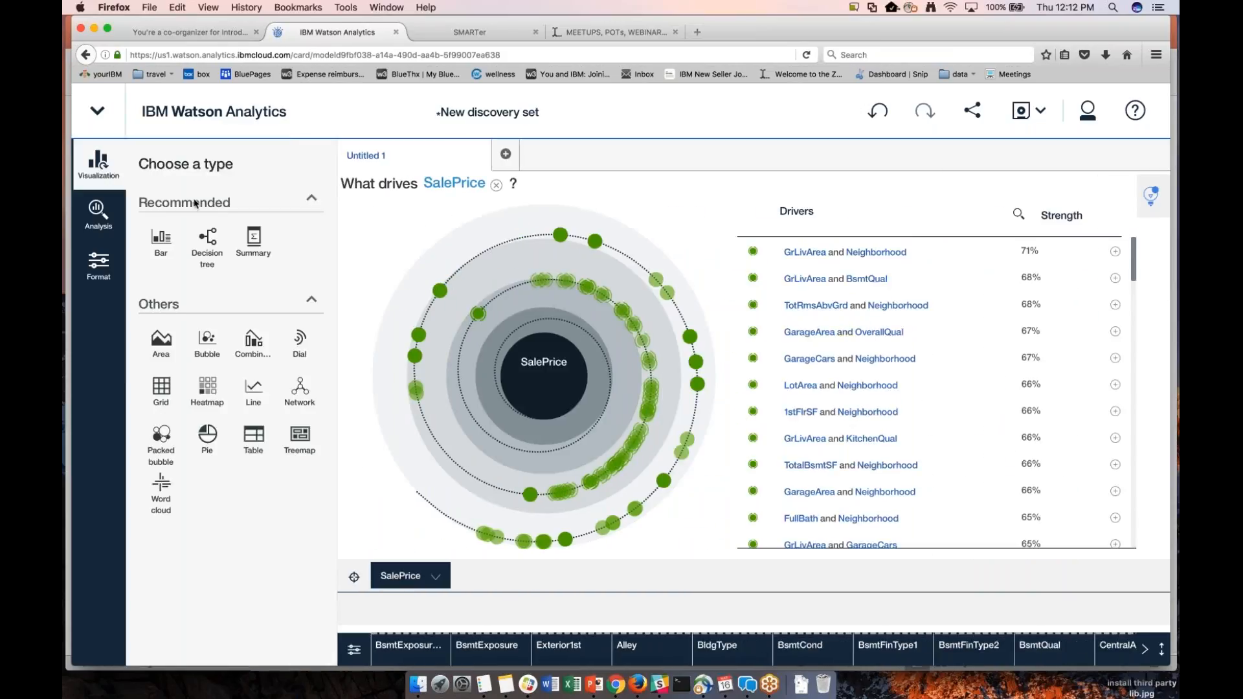
{"action": "left_click", "coordinate": [211, 244]}
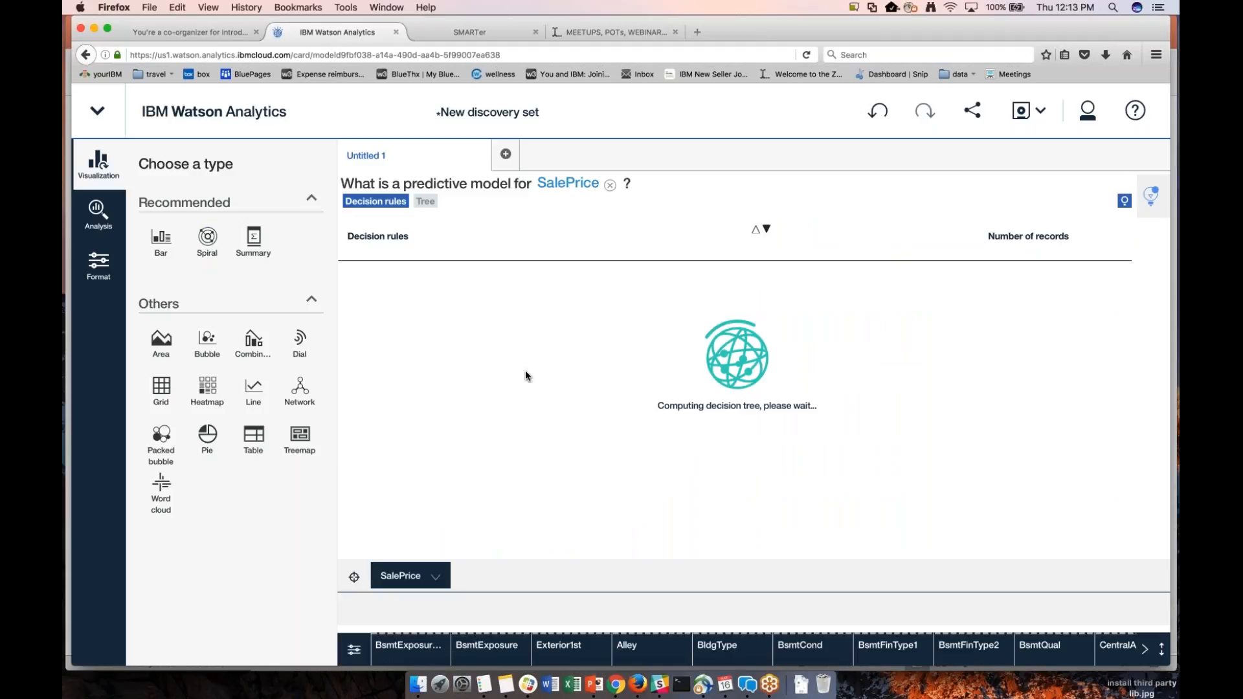
{"action": "left_click", "coordinate": [432, 206]}
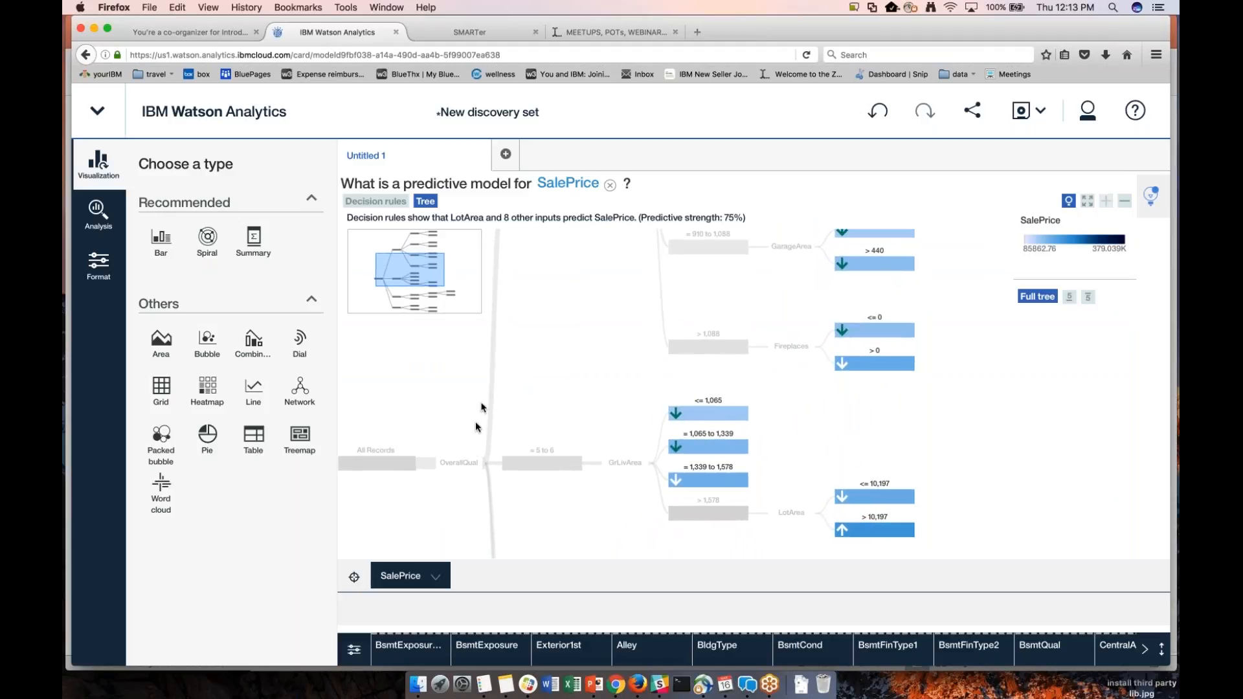
Examine the SalePrice decision tree's branches from the lowest to the highest OverallQual groups.
{"action": "scroll", "coordinate": [471, 396], "scroll_direction": "down", "scroll_amount": 2}
{"action": "left_click_drag", "start_coordinate": [471, 396], "coordinate": [468, 521]}
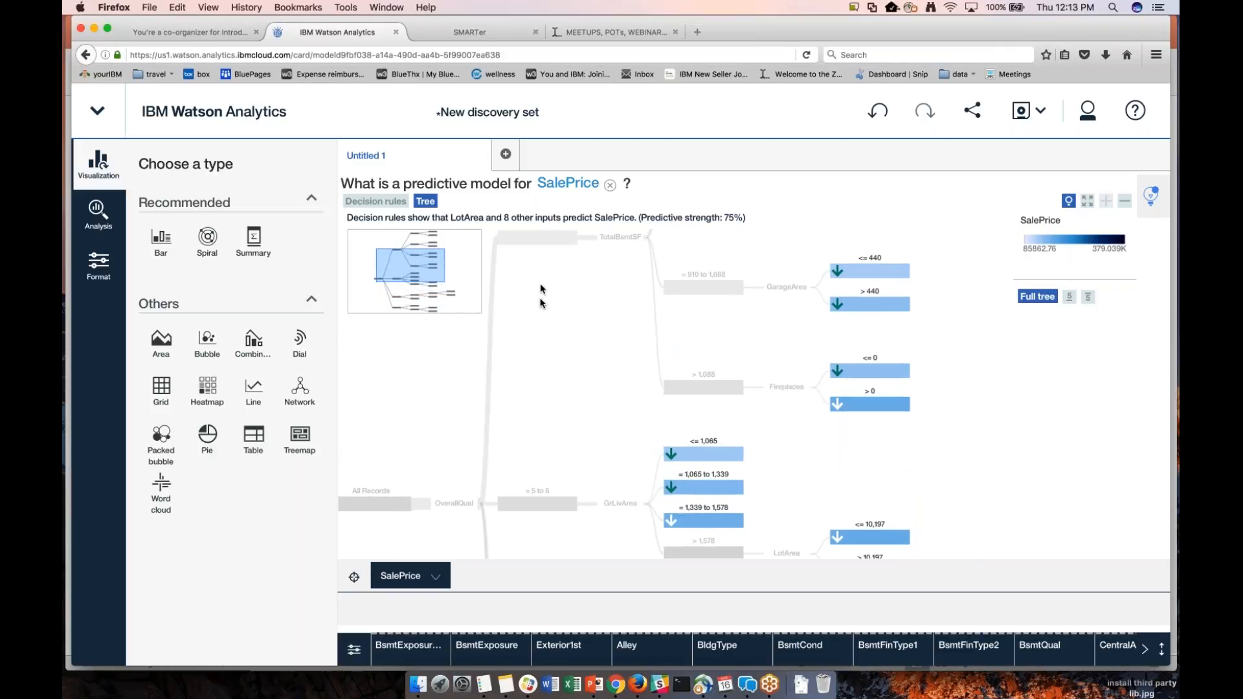
{"action": "left_click_drag", "start_coordinate": [541, 305], "coordinate": [543, 458]}
{"action": "left_click_drag", "start_coordinate": [560, 363], "coordinate": [558, 397]}
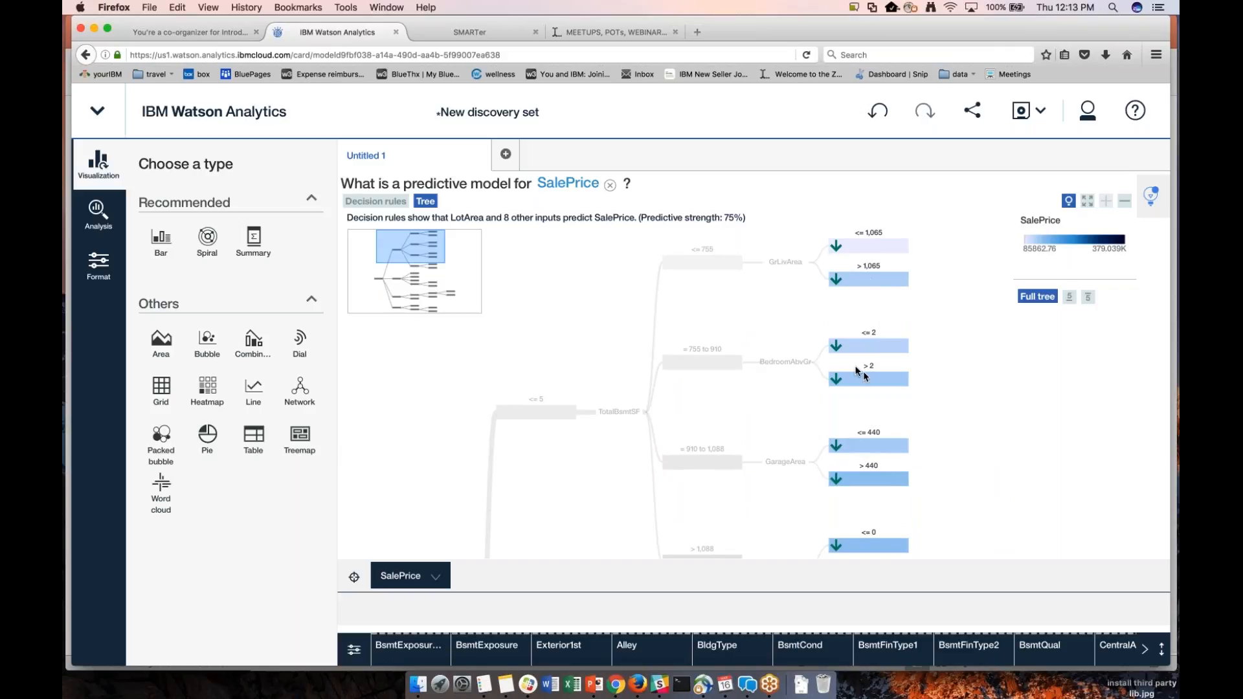
{"action": "left_click_drag", "start_coordinate": [599, 453], "coordinate": [602, 300]}
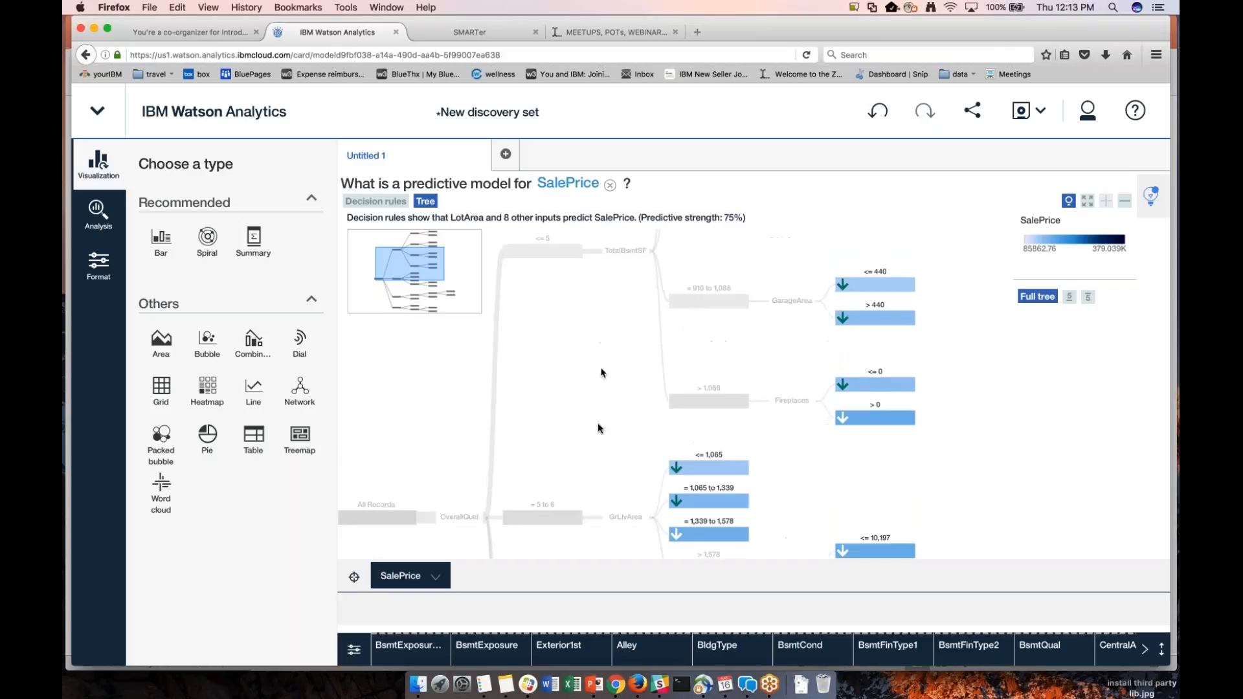
{"action": "left_click_drag", "start_coordinate": [593, 472], "coordinate": [596, 308]}
{"action": "left_click_drag", "start_coordinate": [587, 418], "coordinate": [513, 333]}
{"action": "left_click_drag", "start_coordinate": [574, 432], "coordinate": [516, 367]}
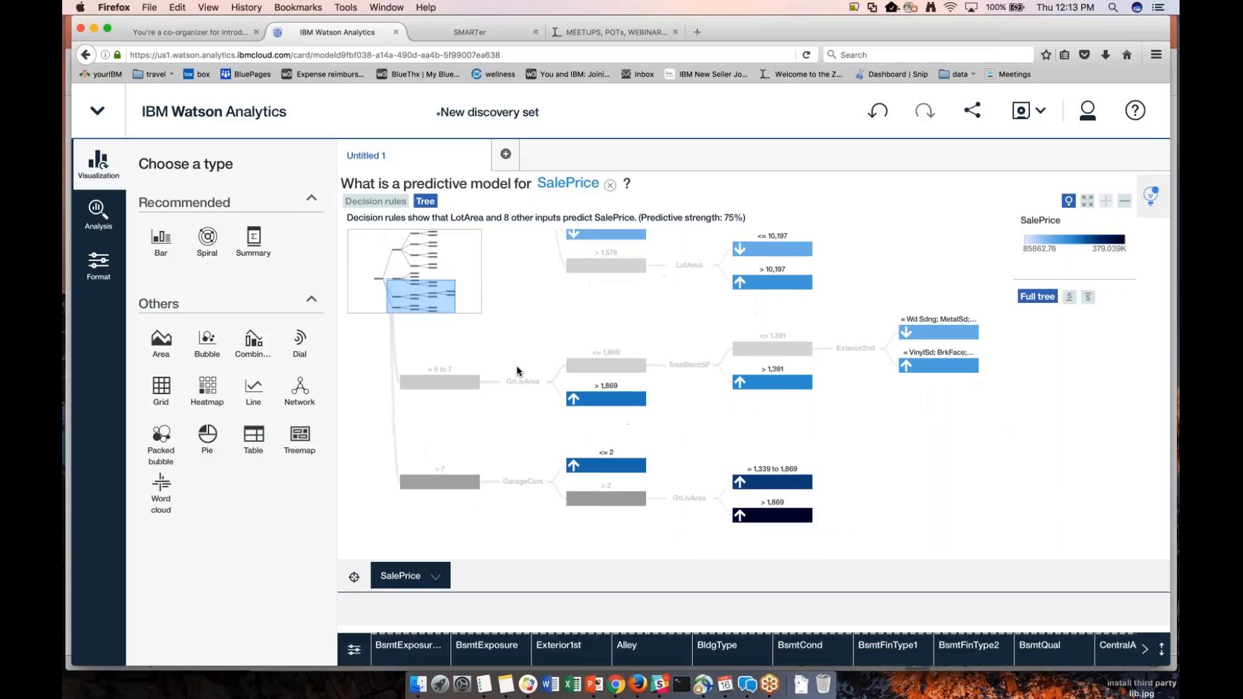